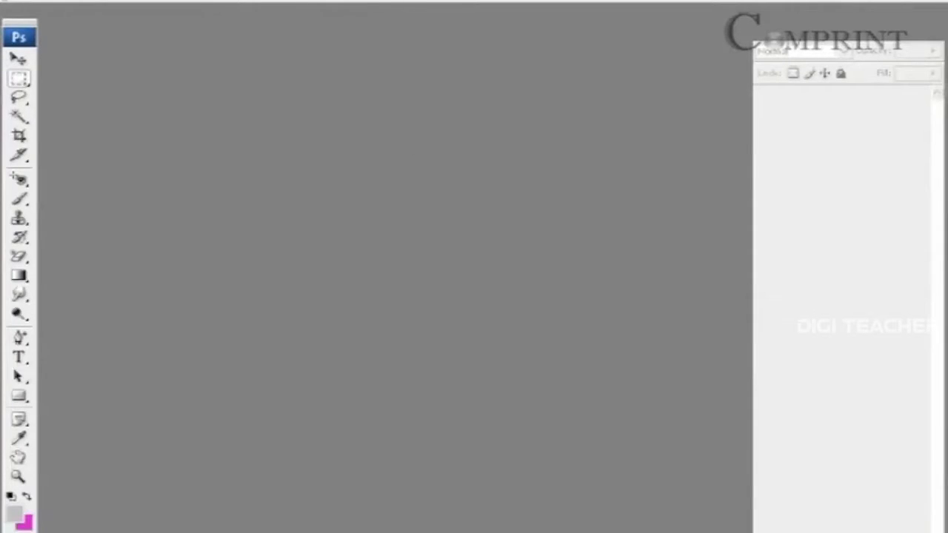
Step: Start the Web Photo Gallery automation to configure a new gallery
click(13, 1)
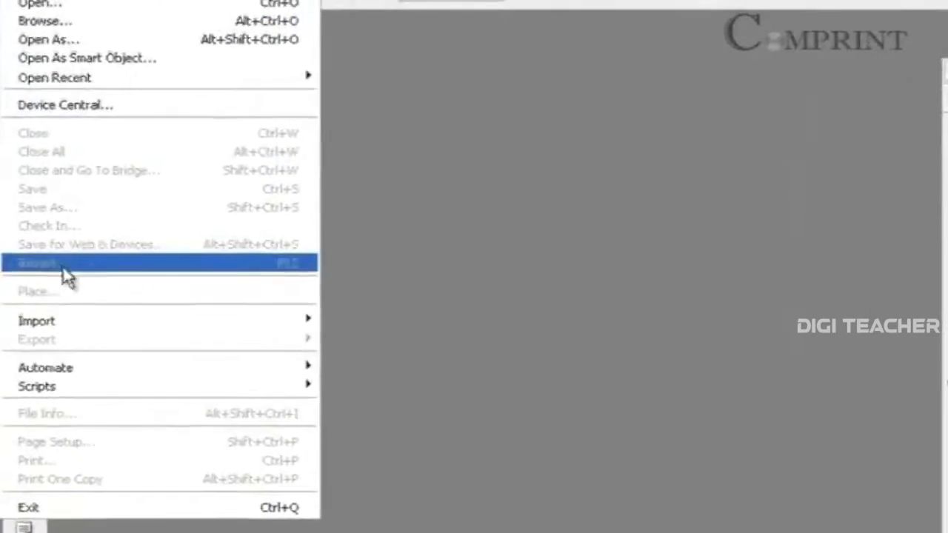
mouse_move(72, 428)
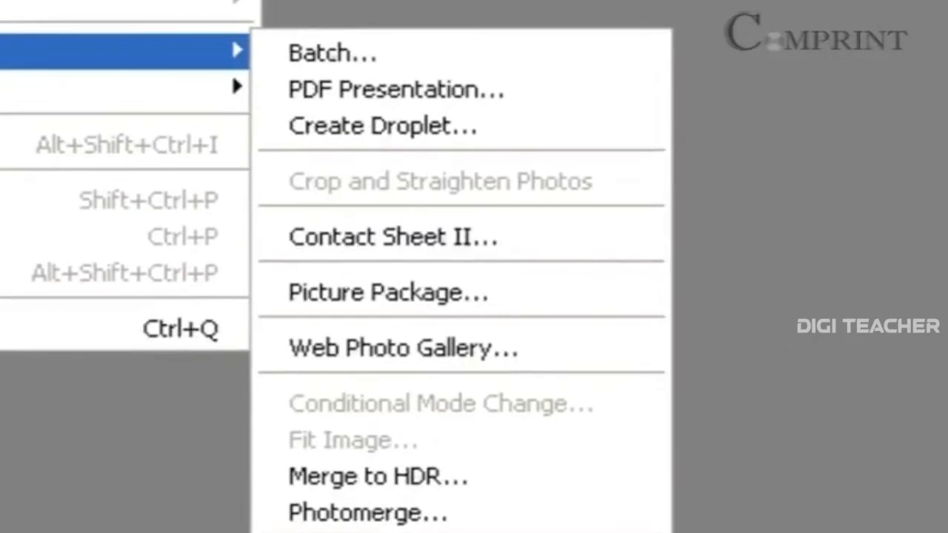
click(440, 351)
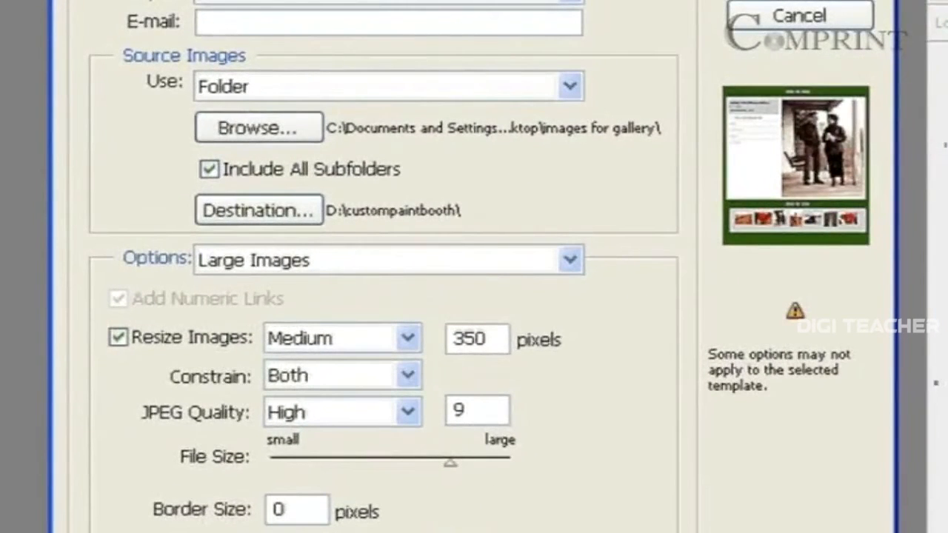
Step: Preview the Centered Frame 1 - Basic, Centered Frame 1 - Feedback, Centered Frame 2 - Feedback and Dotted Border - Black On White gallery styles
click(794, 48)
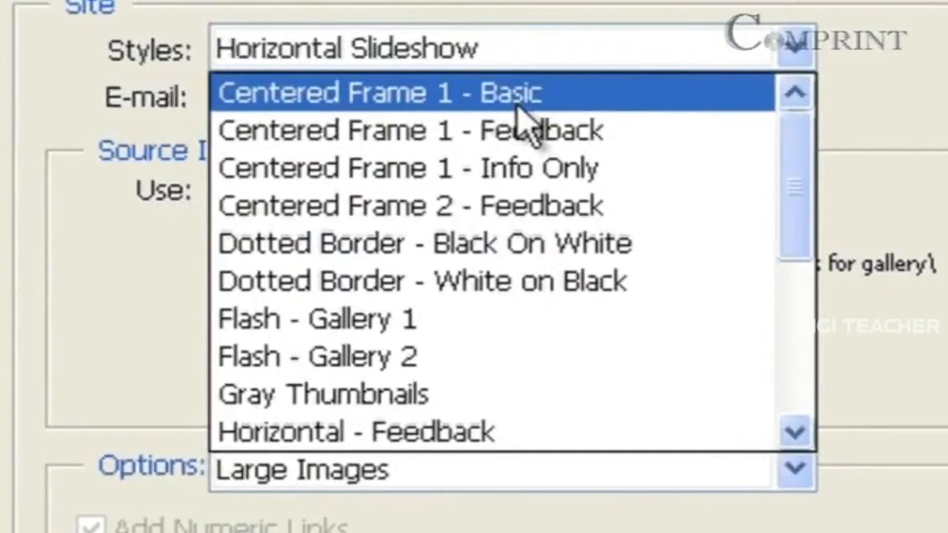
click(519, 106)
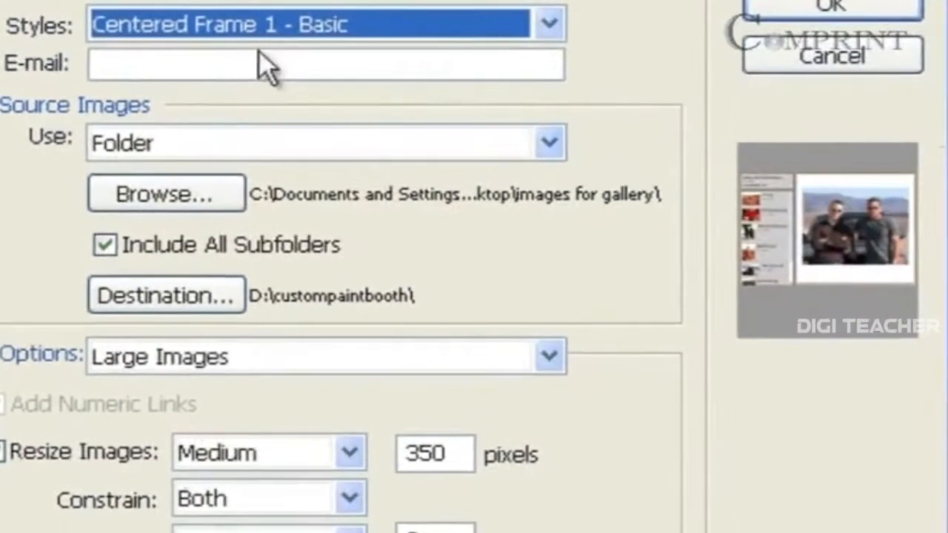
click(277, 29)
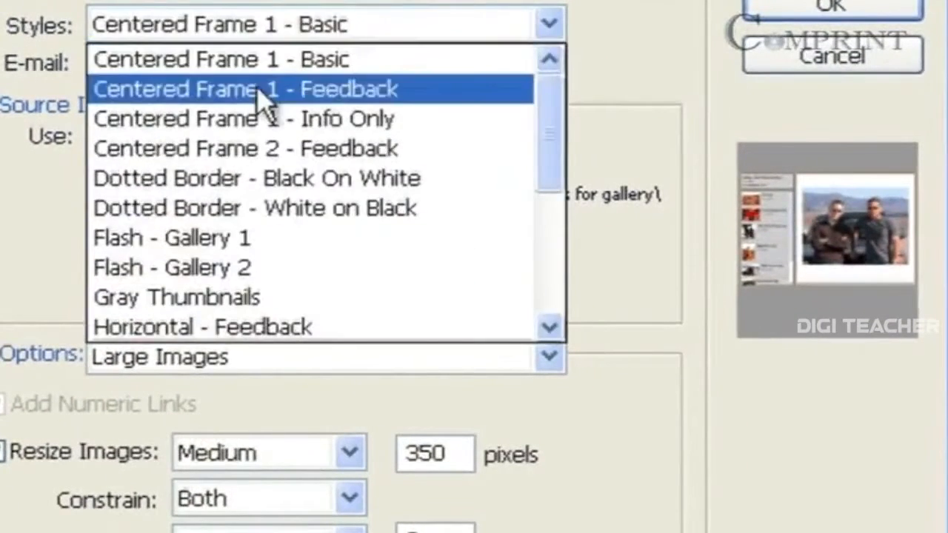
click(281, 92)
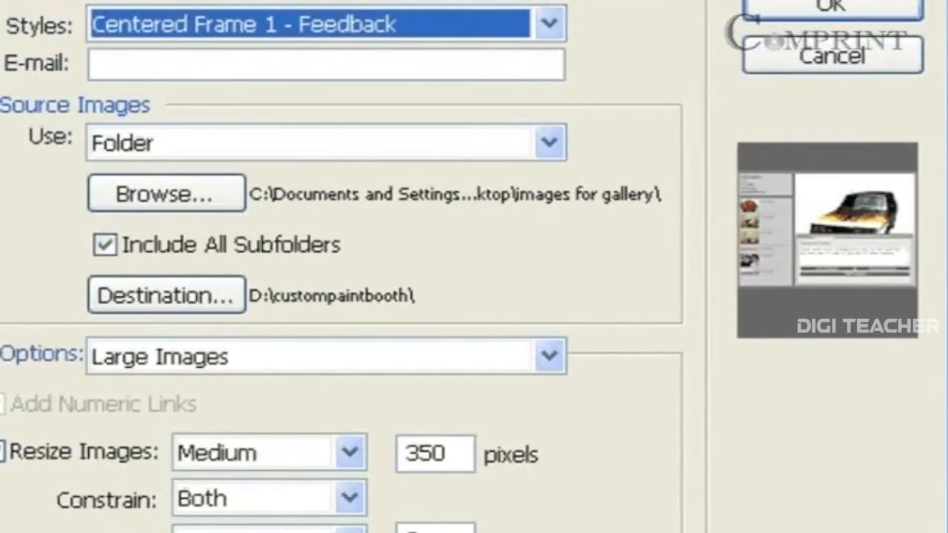
click(374, 26)
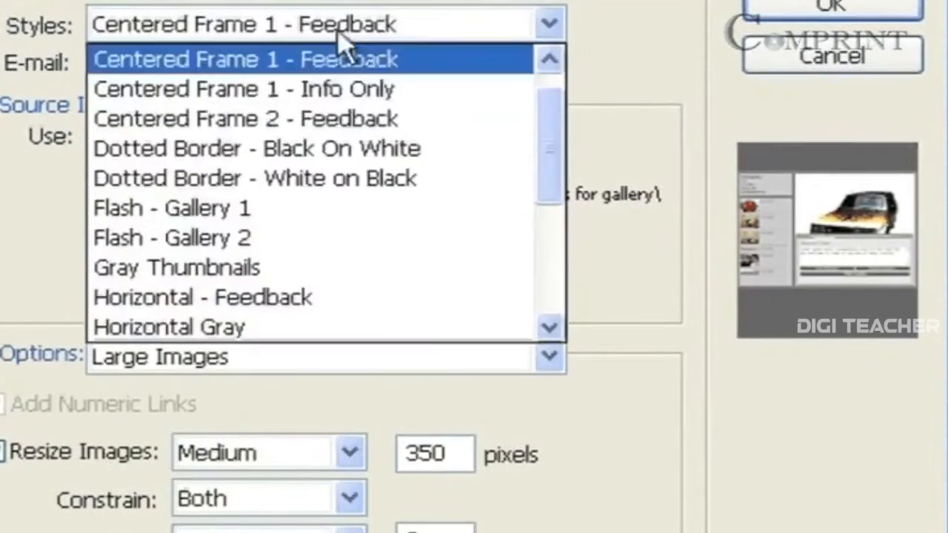
click(252, 125)
click(271, 36)
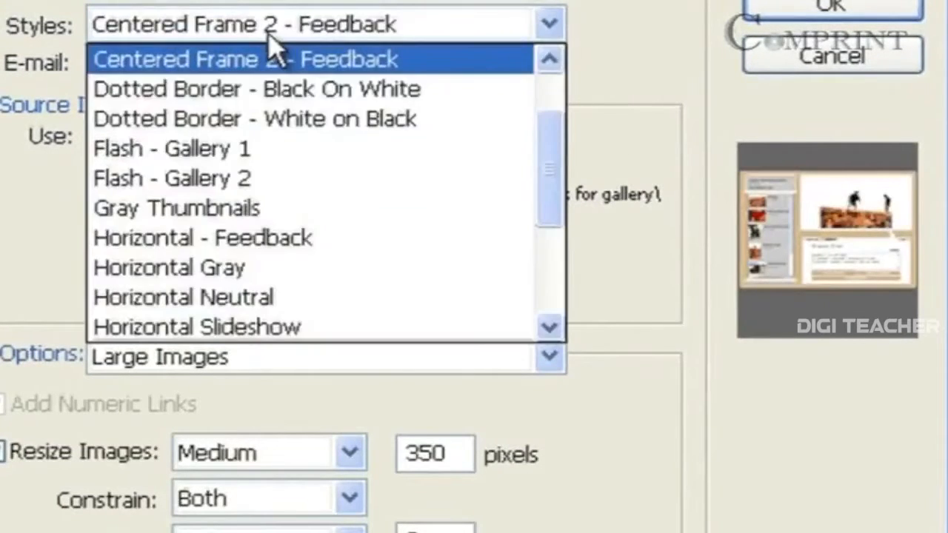
click(286, 89)
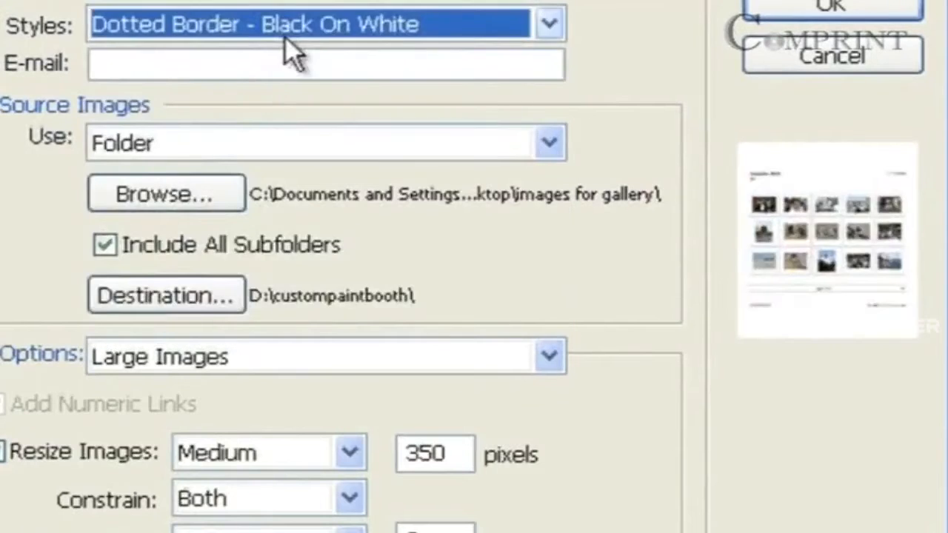
Step: Preview the Dotted Border - White on Black, Flash - Gallery 1 and Flash - Gallery 2 styles
click(285, 36)
click(289, 95)
click(292, 28)
click(274, 88)
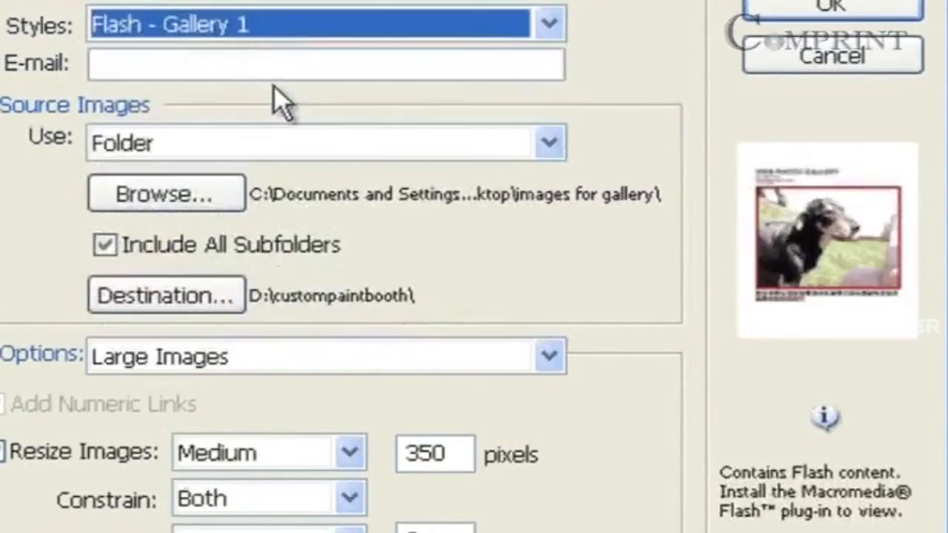
click(283, 28)
click(271, 89)
Step: Preview the Gray Thumbnails, Horizontal Gray, Horizontal Neutral, Horizontal Slideshow and Simple gallery styles
click(263, 28)
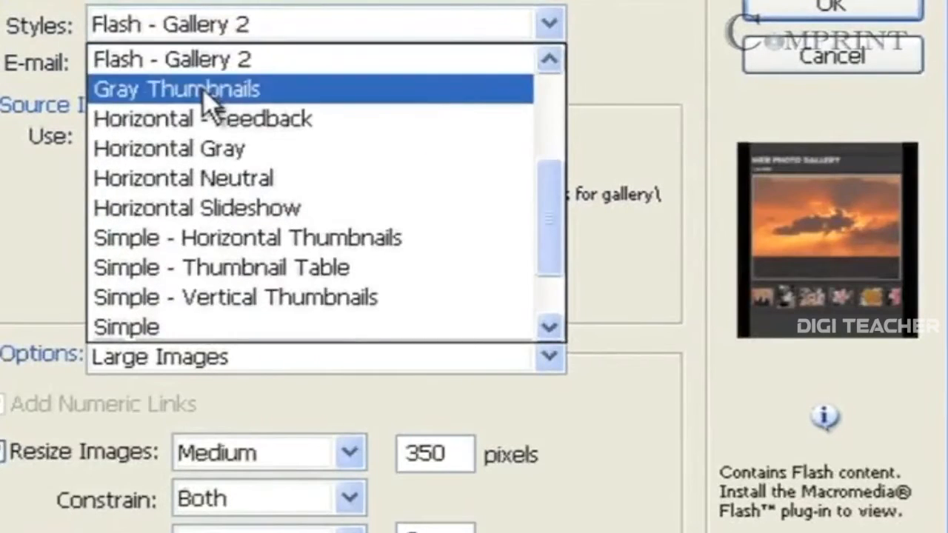
click(205, 90)
click(239, 33)
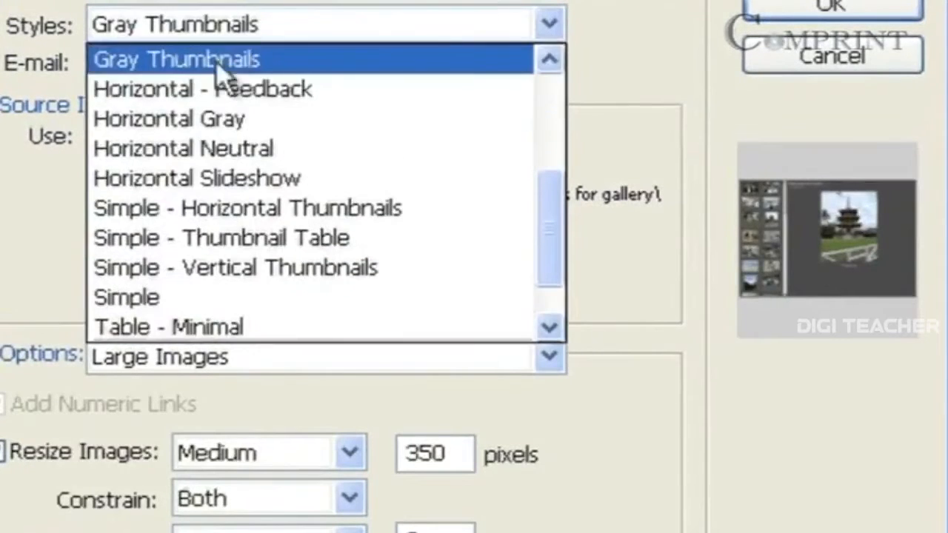
click(236, 122)
click(235, 28)
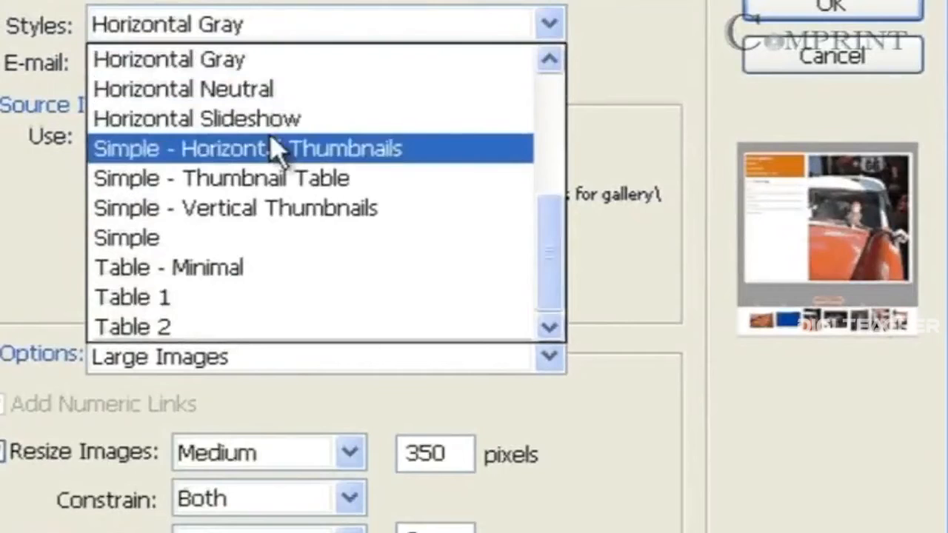
click(267, 90)
click(250, 29)
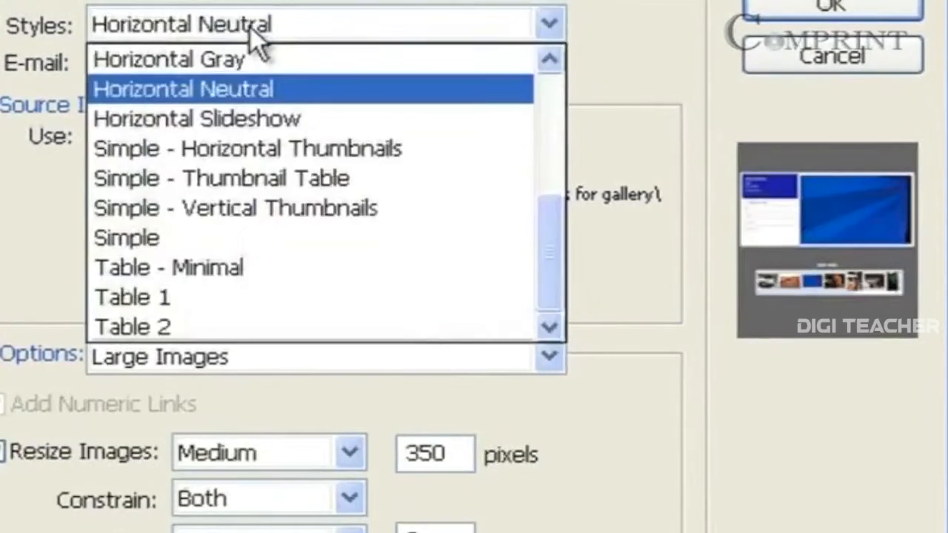
click(269, 120)
click(299, 22)
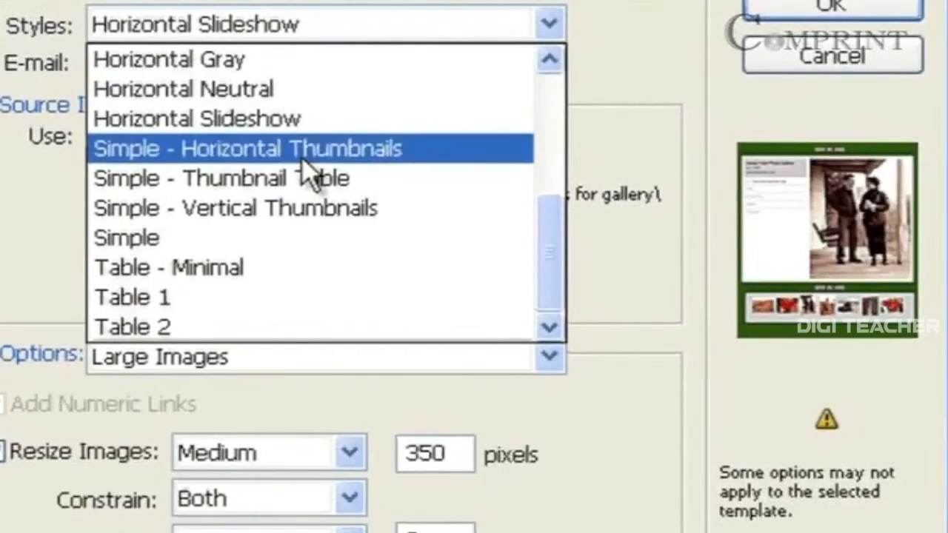
click(233, 242)
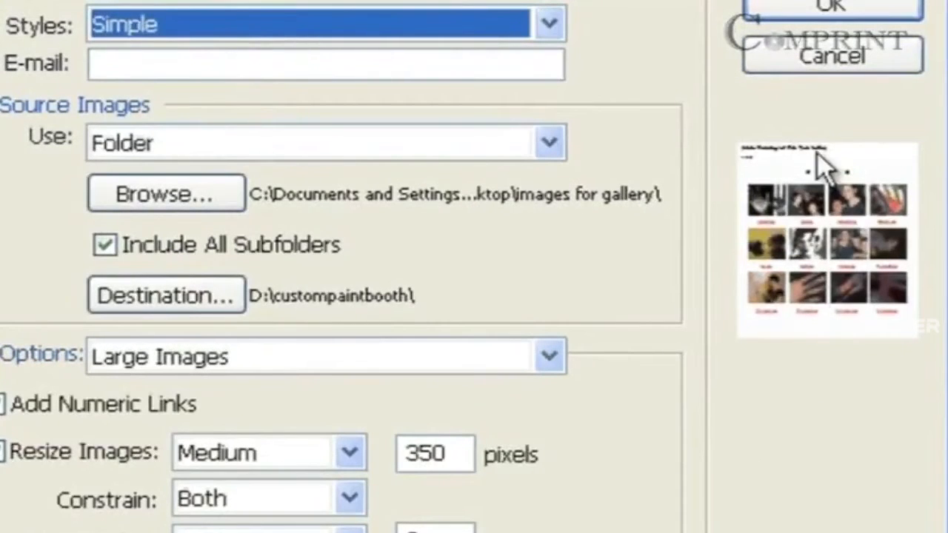
Step: Set the gallery style to Centered Frame 2 - Feedback after previewing Centered Frame 1 - Info Only
click(501, 21)
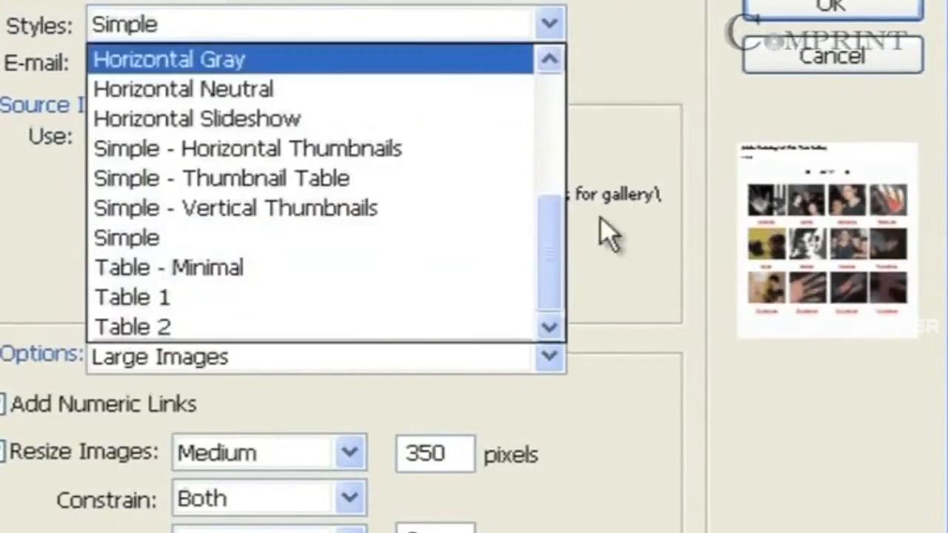
drag(563, 256, 560, 95)
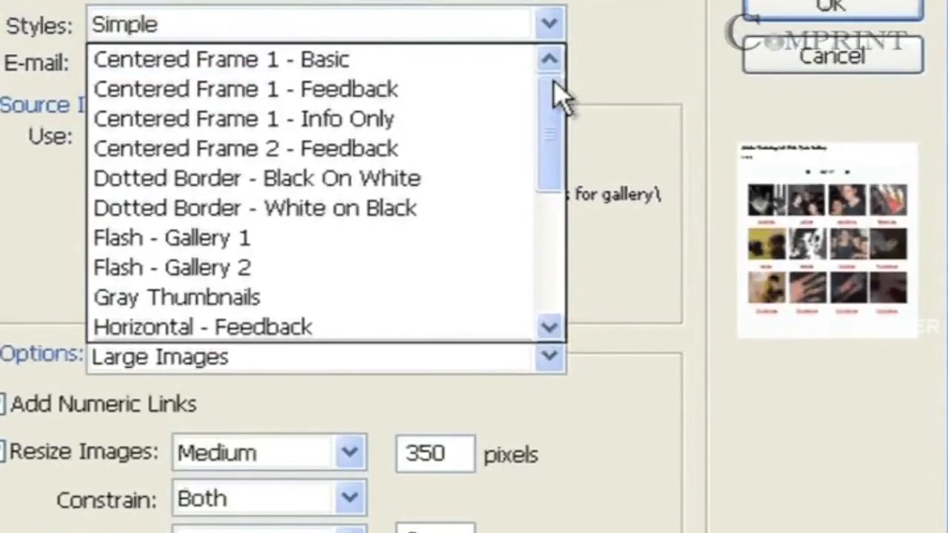
click(422, 118)
click(397, 37)
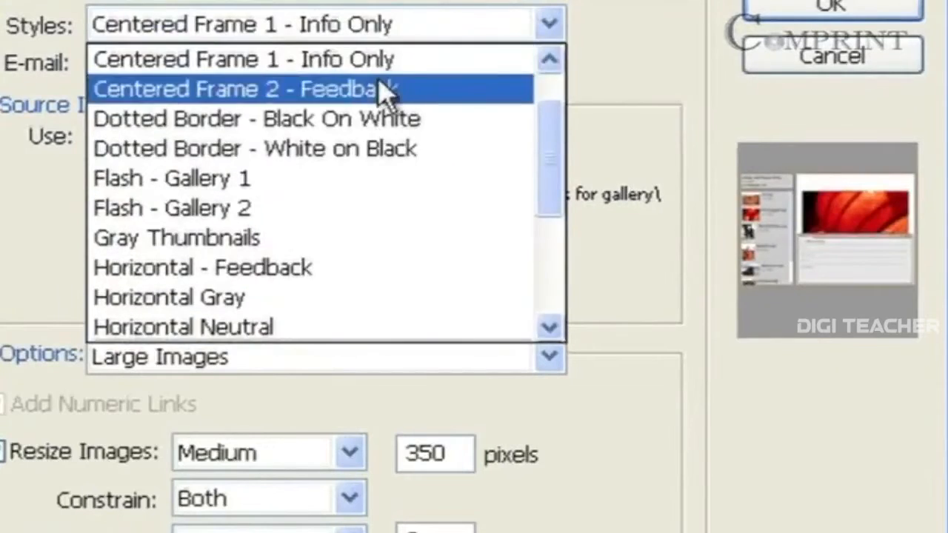
click(382, 89)
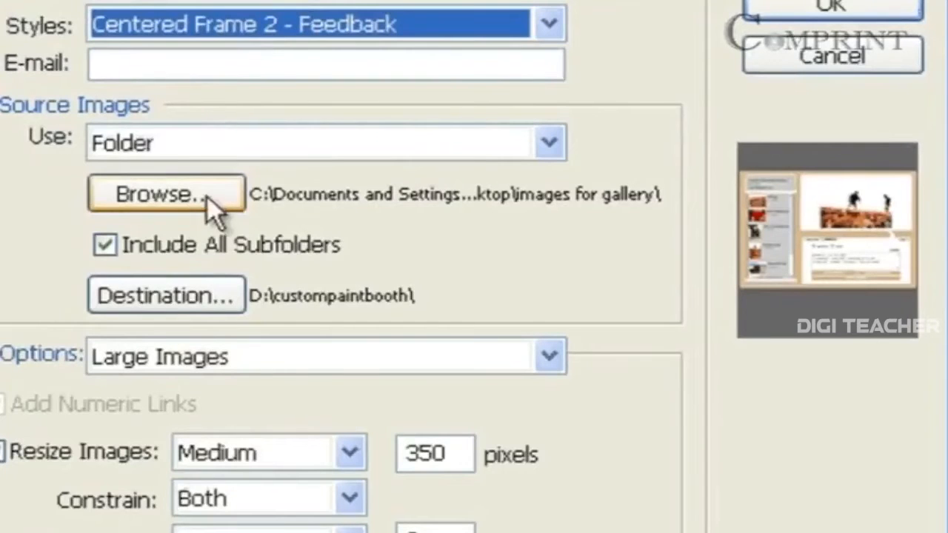
Step: Choose the "images for gallery" folder on the Desktop as the source of the gallery images
click(185, 207)
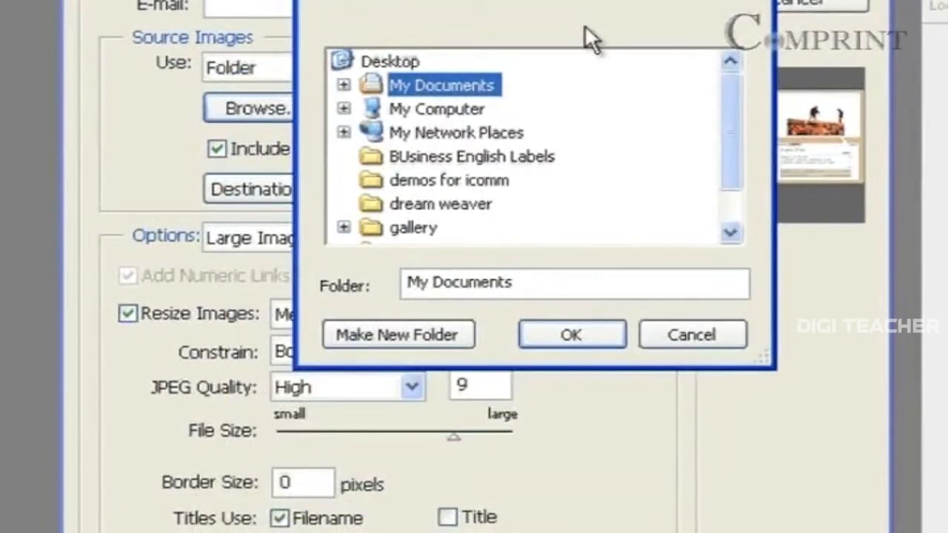
click(371, 68)
drag(727, 94, 730, 123)
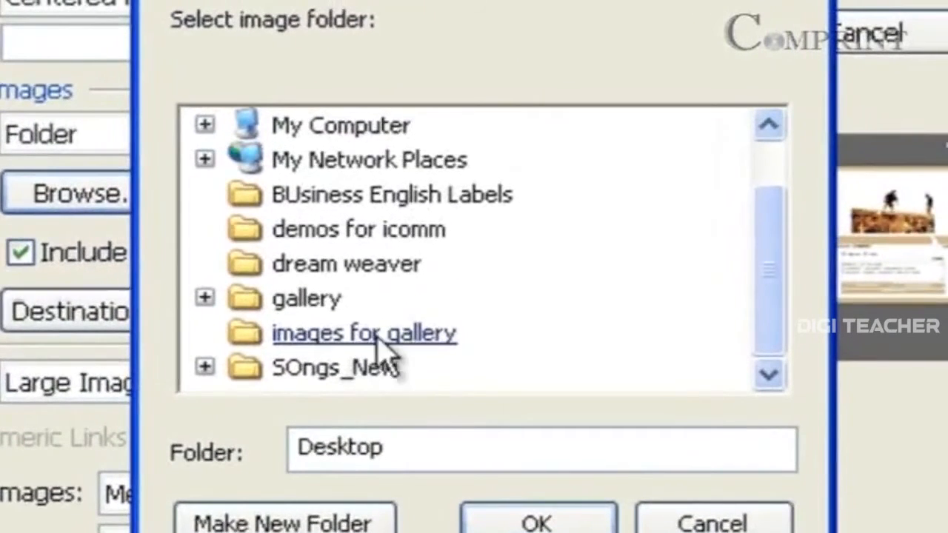
click(430, 225)
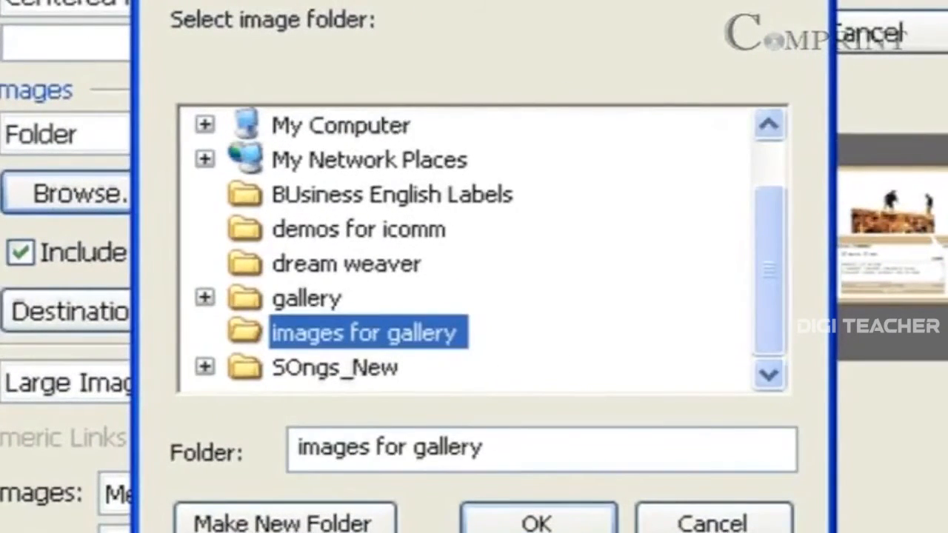
click(538, 522)
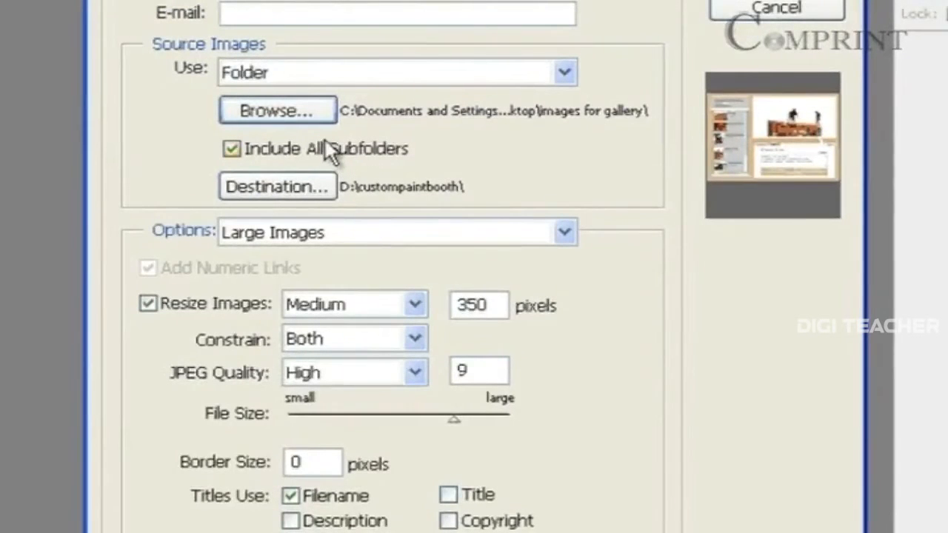
Step: Set the gallery's destination to the "crocodile web site" folder on drive D
click(291, 187)
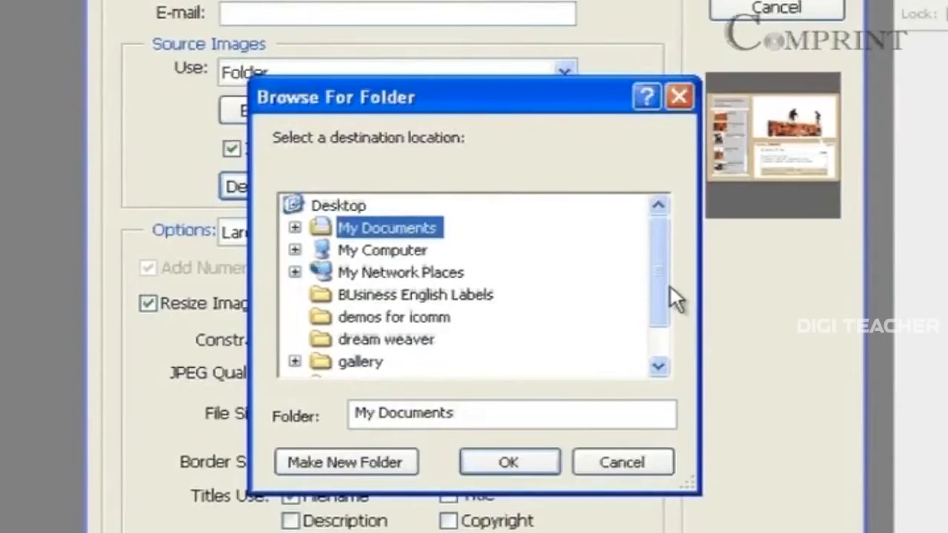
drag(667, 266, 652, 220)
click(294, 250)
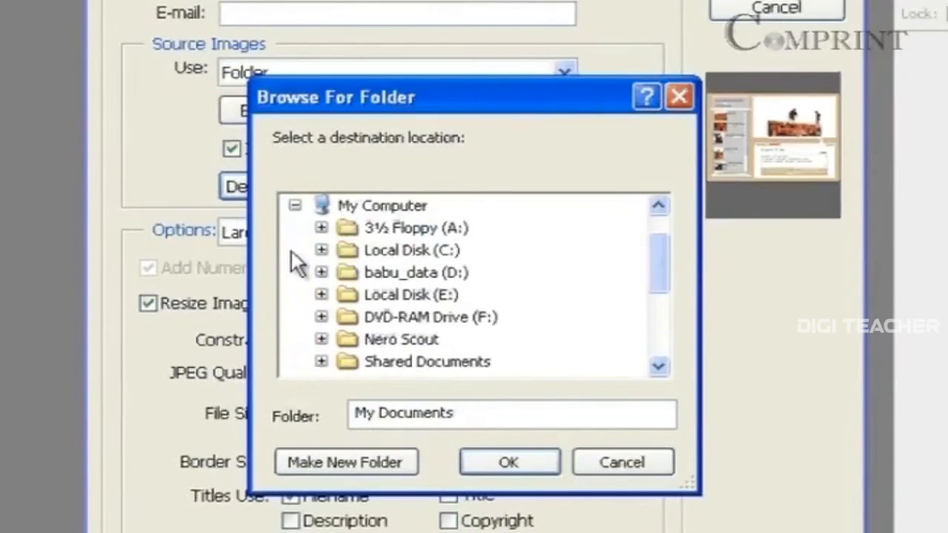
double_click(415, 273)
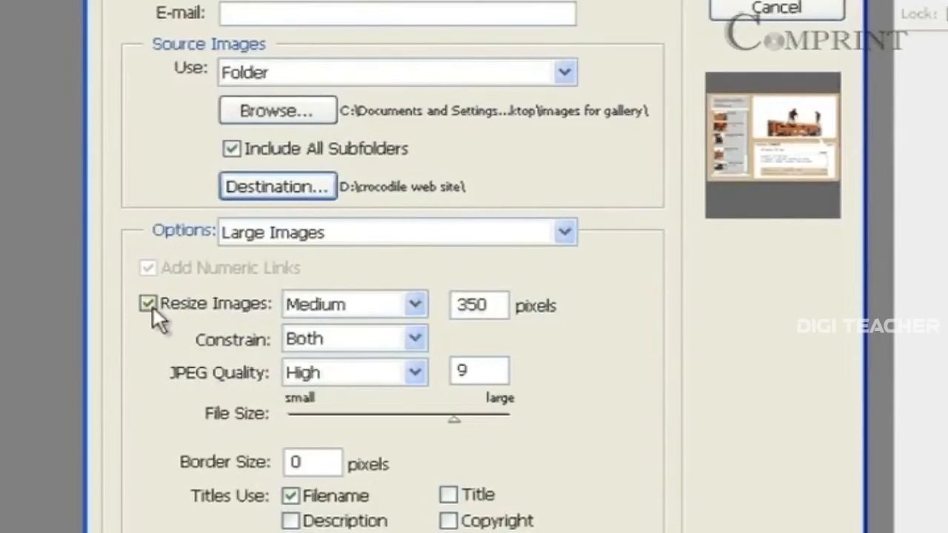
Step: Resize the gallery images with the Large preset of 450 pixels after trying 500 pixels, with the constraint set to Both
double_click(490, 303)
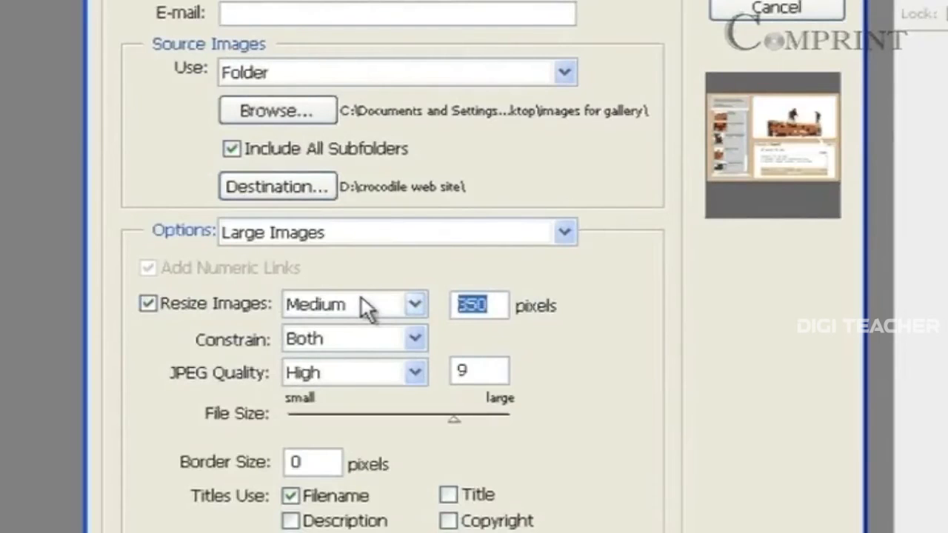
text(500)
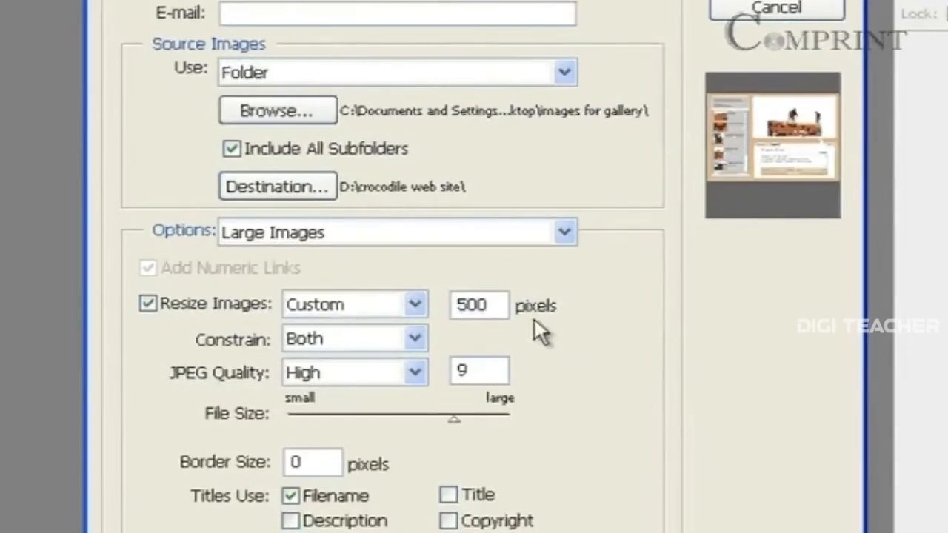
click(416, 338)
click(461, 355)
click(416, 339)
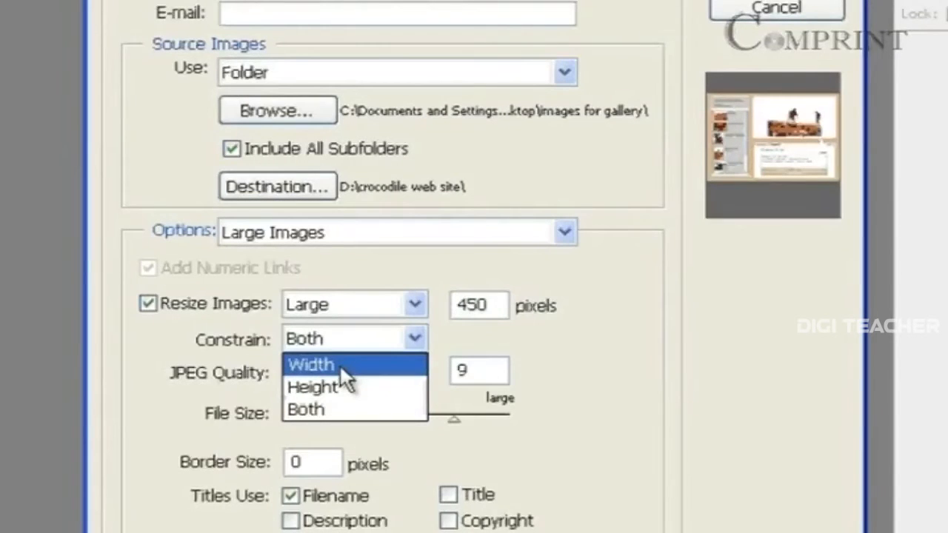
click(334, 411)
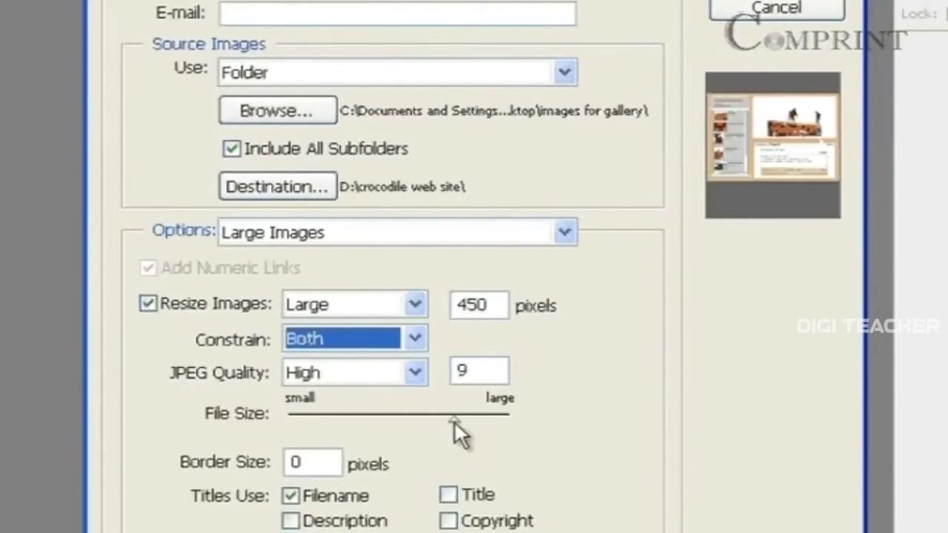
Step: Set the JPEG quality of the large images to 11 (Maximum) and their border size to 0 pixels
drag(454, 423, 361, 425)
mouse_move(483, 420)
mouse_down()
mouse_move(495, 420)
mouse_move(300, 417)
mouse_move(489, 413)
mouse_up()
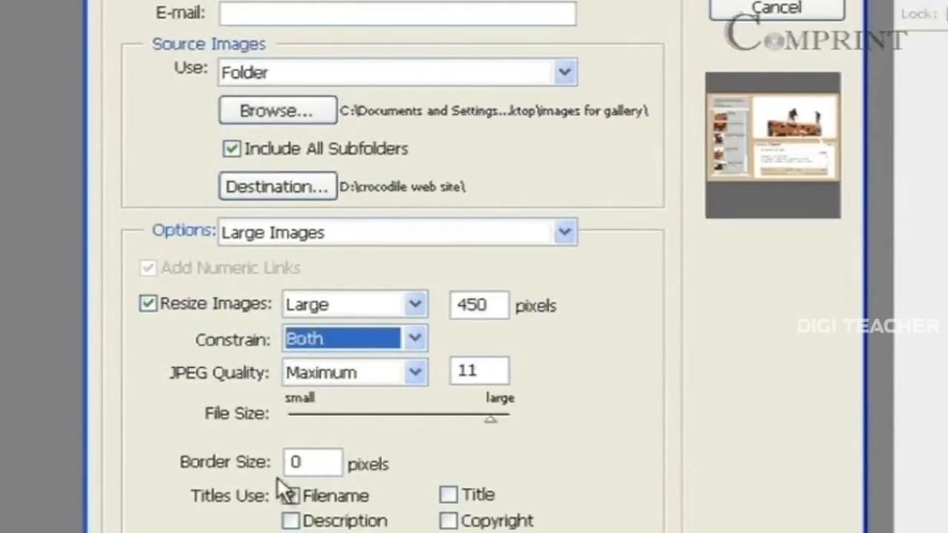
drag(310, 463, 271, 464)
text(10)
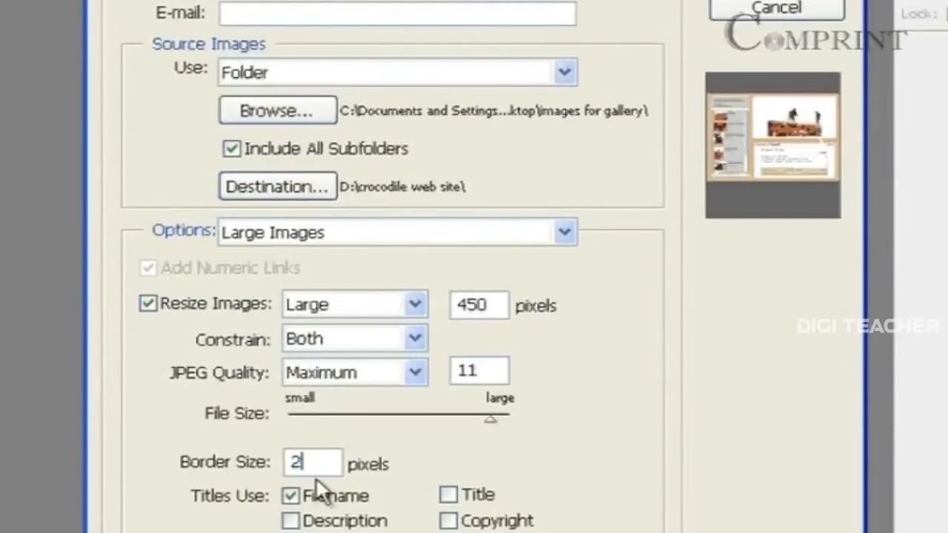
drag(315, 467, 285, 466)
text(0)
drag(739, 0, 689, 16)
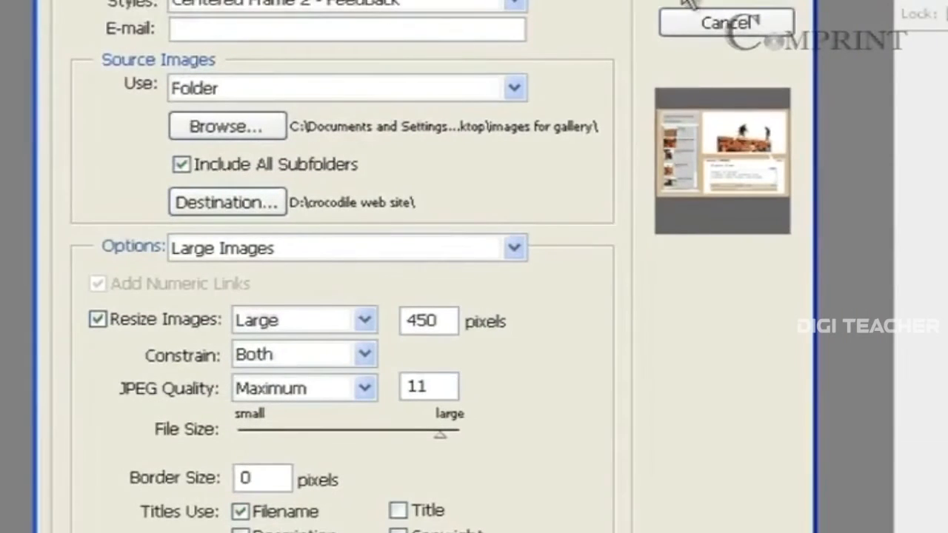
Step: Generate the web photo gallery and allow the blocked active content to run on its page in Internet Explorer
click(686, 3)
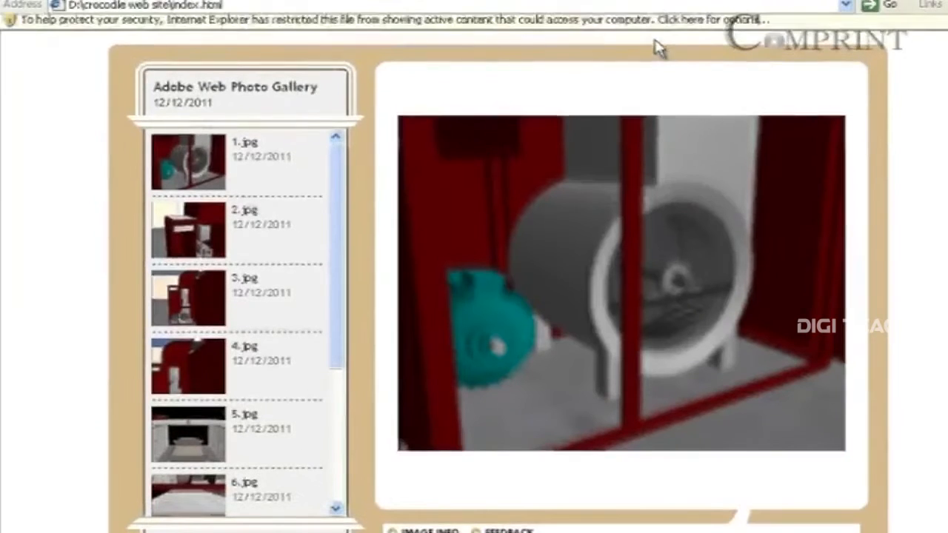
click(662, 25)
click(670, 30)
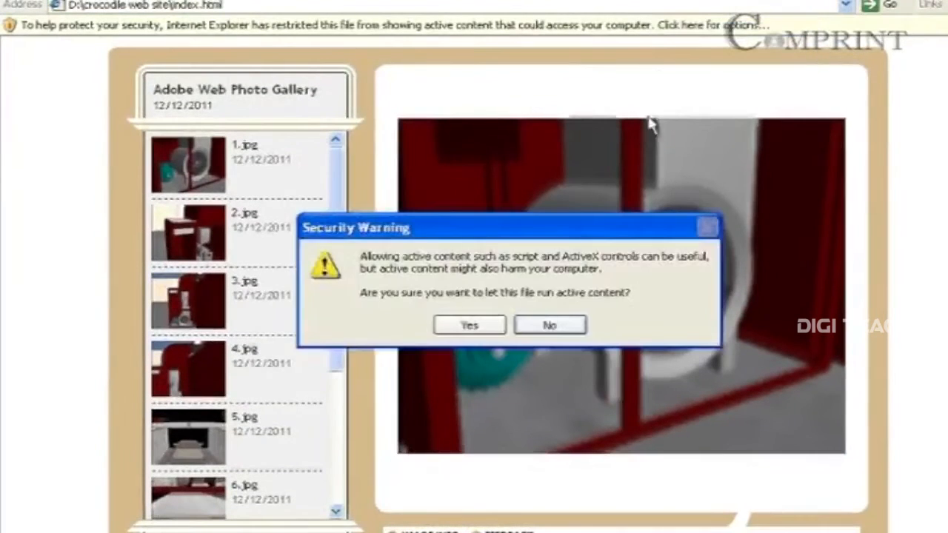
click(455, 332)
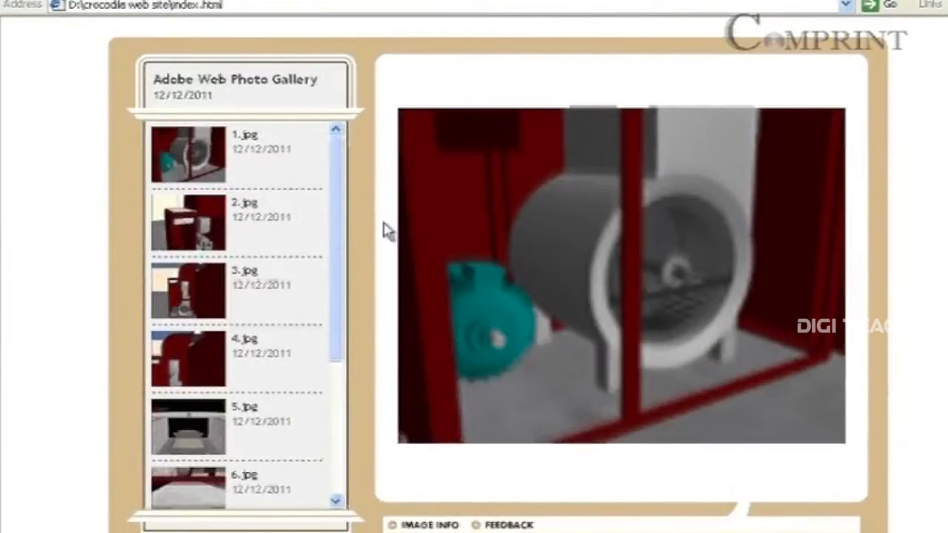
Step: Look through the gallery's thumbnail list and view several images enlarged, including 3.jpg and wheel.jpg
mouse_move(337, 159)
mouse_down()
mouse_move(338, 300)
mouse_move(360, 186)
mouse_move(349, 197)
mouse_move(343, 156)
mouse_up()
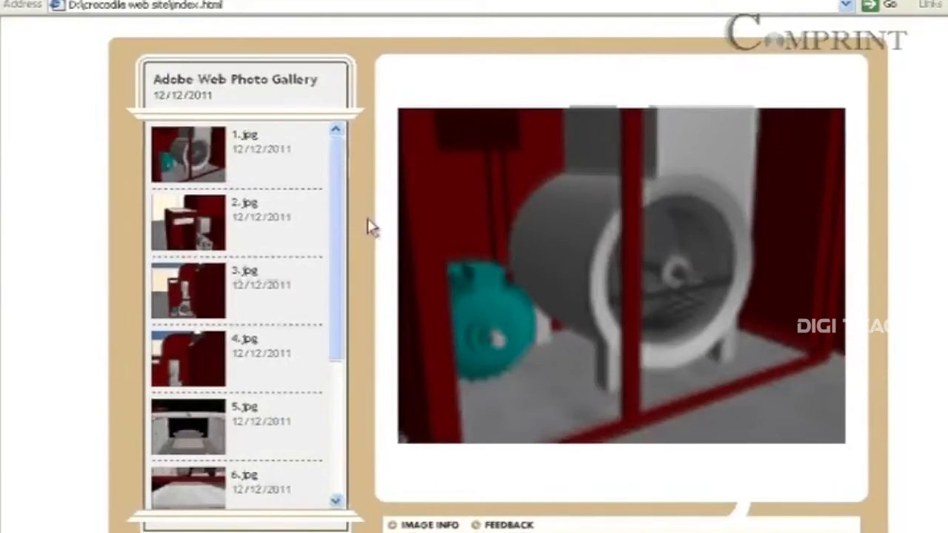
click(190, 284)
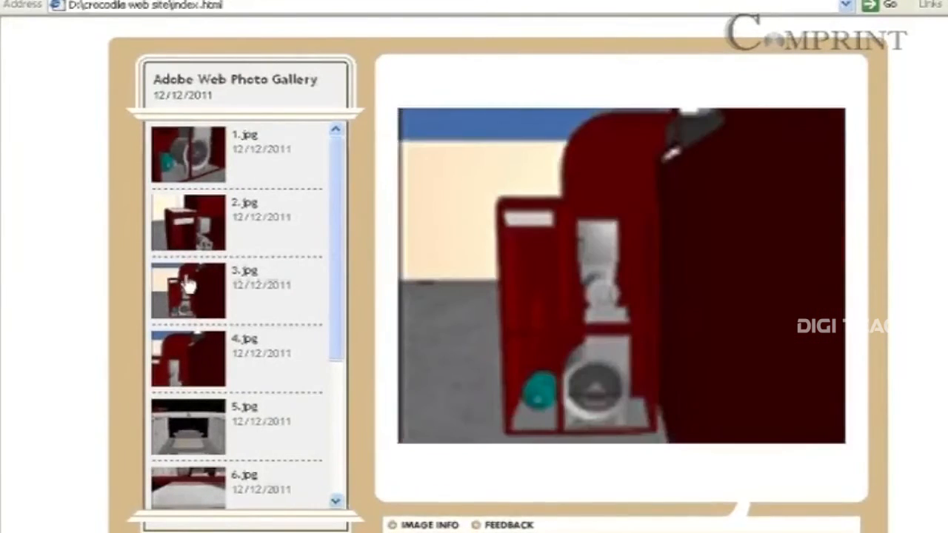
click(189, 373)
scroll(338, 266, down, 3)
click(201, 255)
click(197, 302)
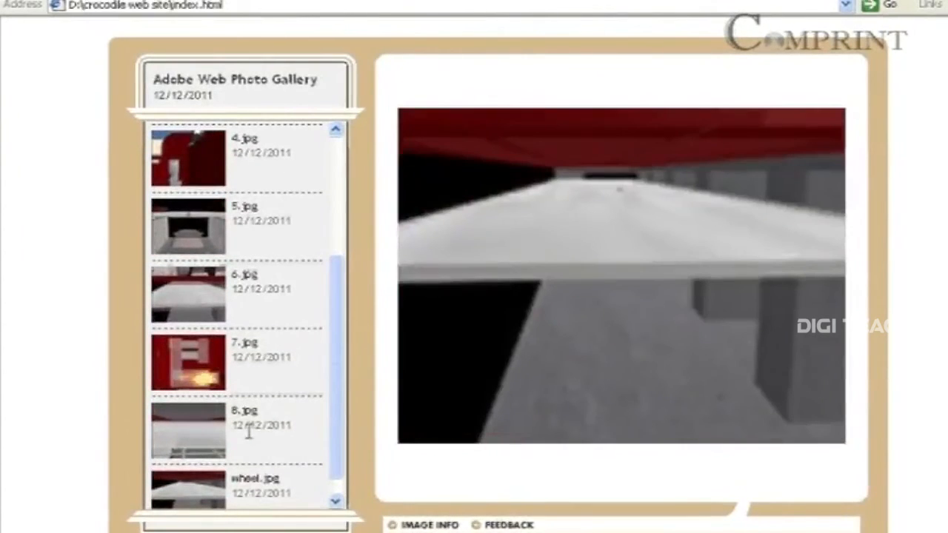
drag(344, 426, 341, 194)
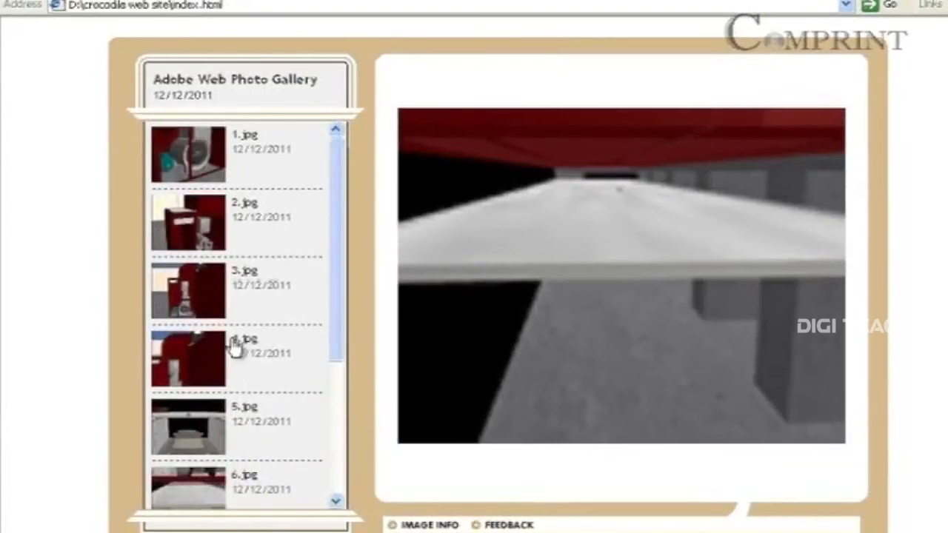
drag(339, 291, 321, 409)
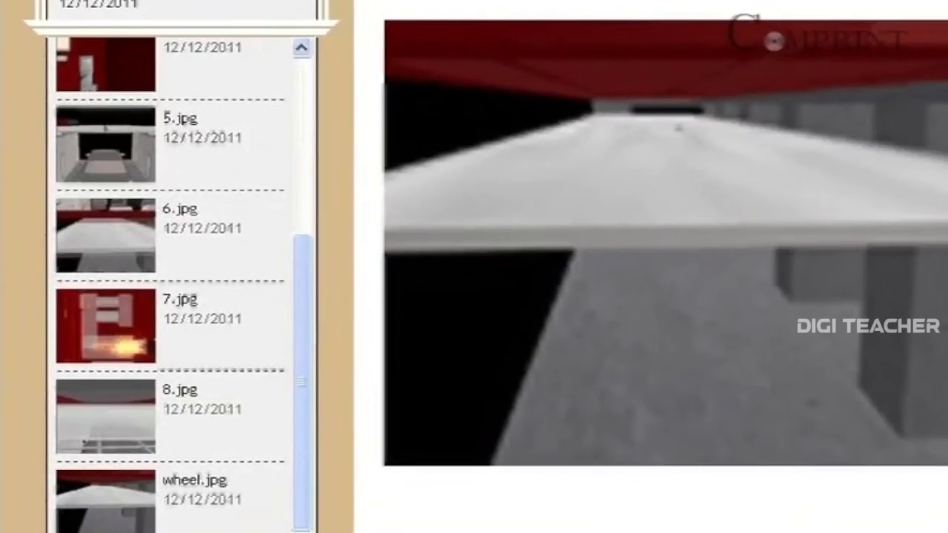
Step: Examine the image info and feedback sections for wheel.jpg in the generated gallery
click(416, 531)
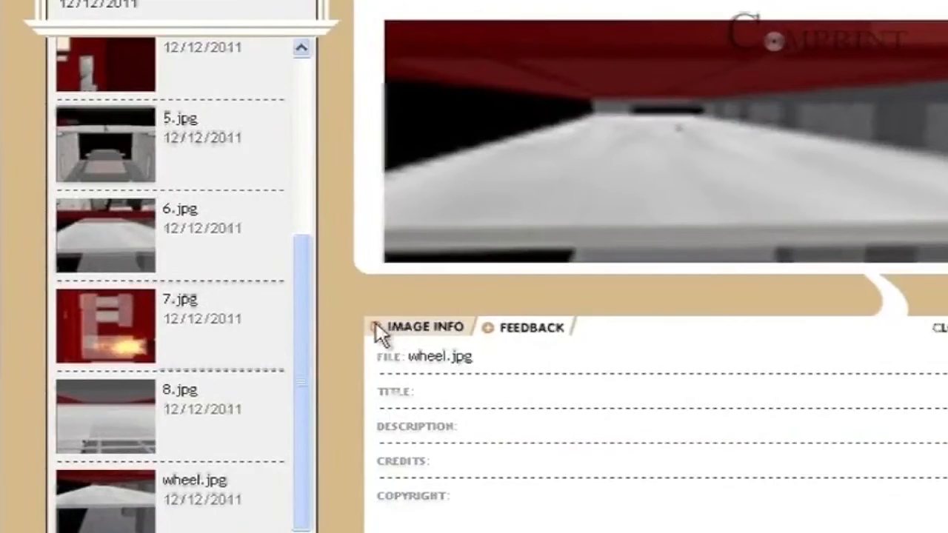
click(494, 331)
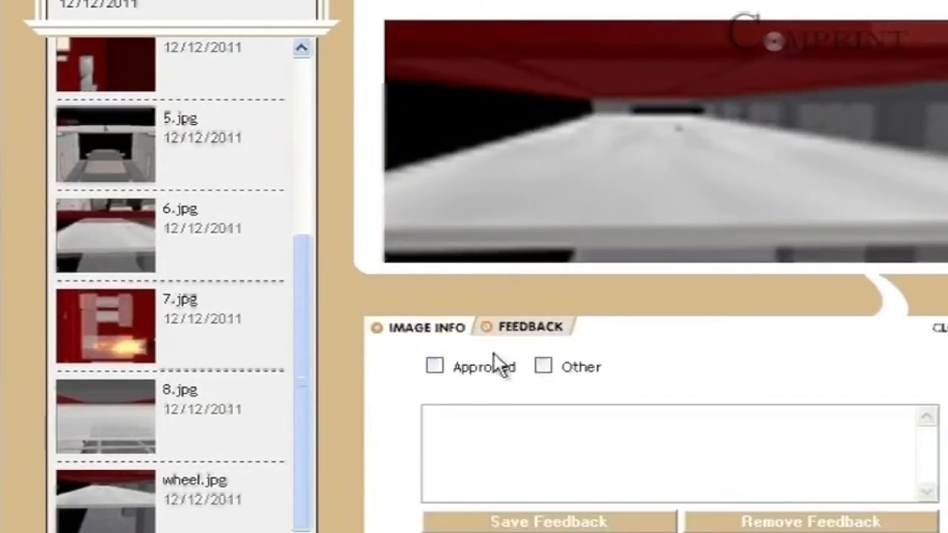
click(444, 335)
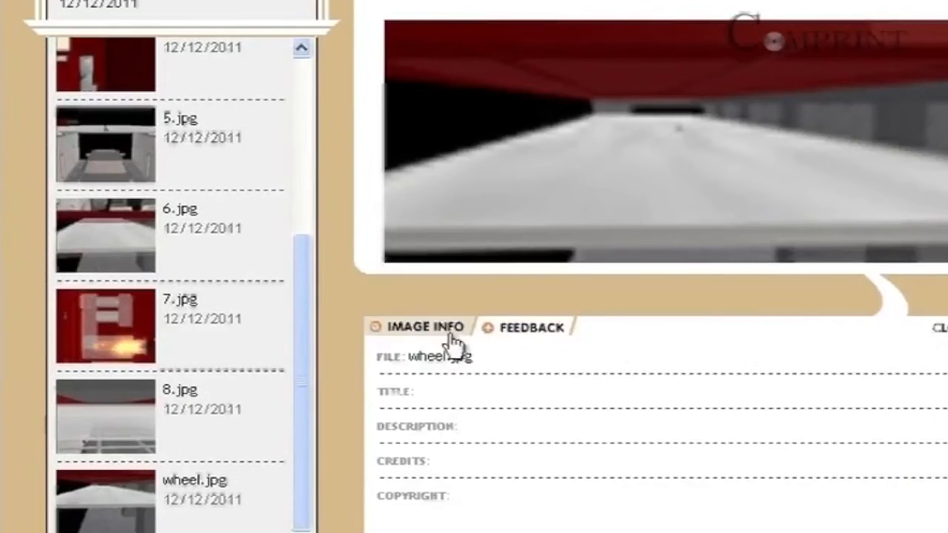